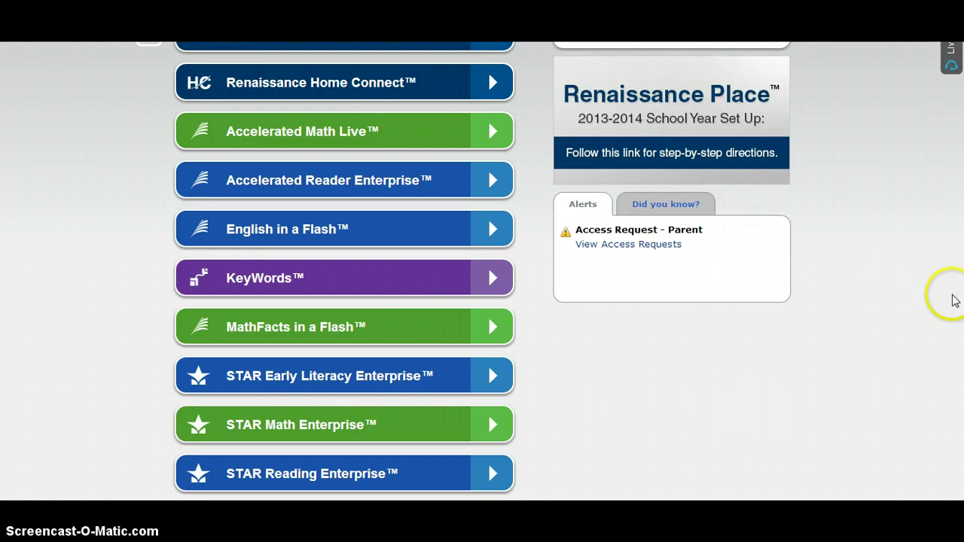
Open the Record Book for STAR Reading Enterprise.
scroll(482, 271, down, 3)
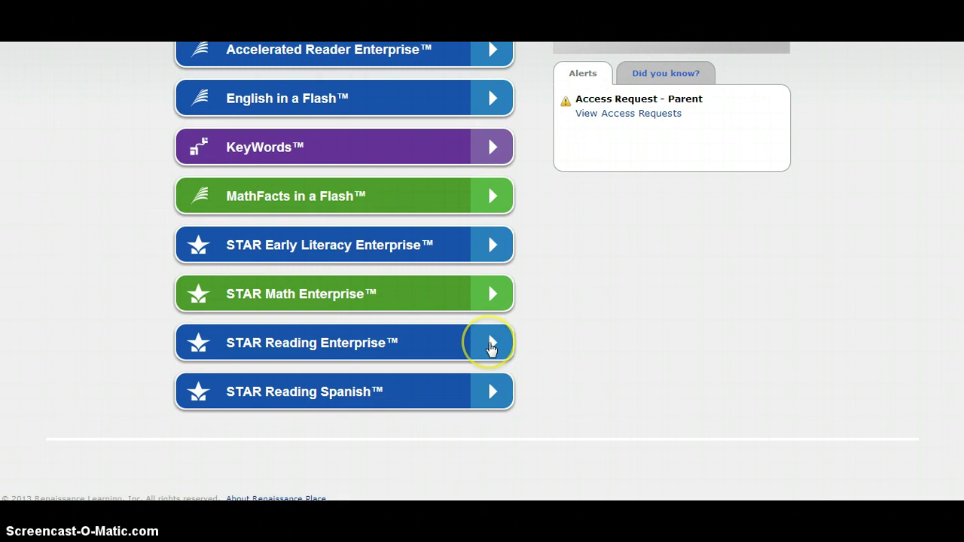
click(491, 348)
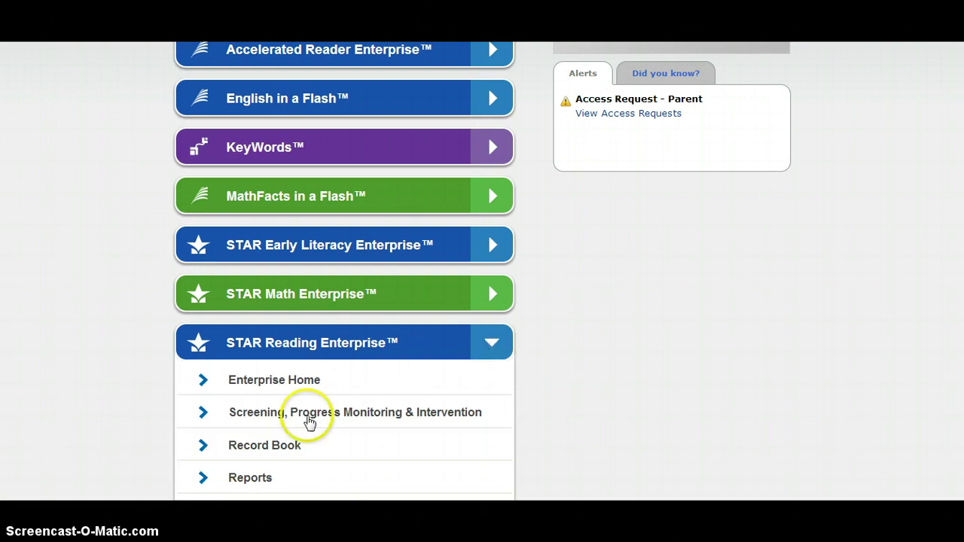
click(266, 446)
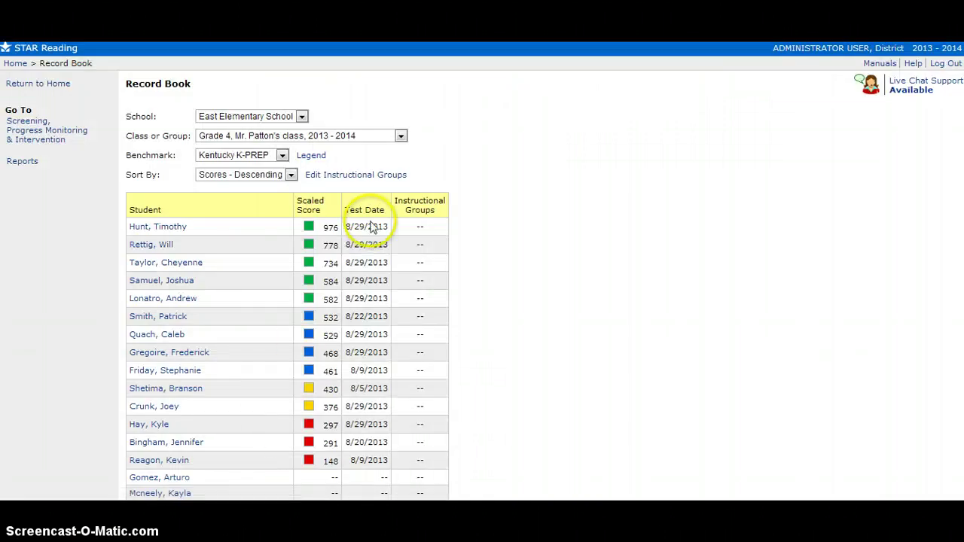
Filter the record book to the currently chosen Grade 4 class with the Kentucky K-PREP benchmark, sorted by Scores - Descending.
click(363, 137)
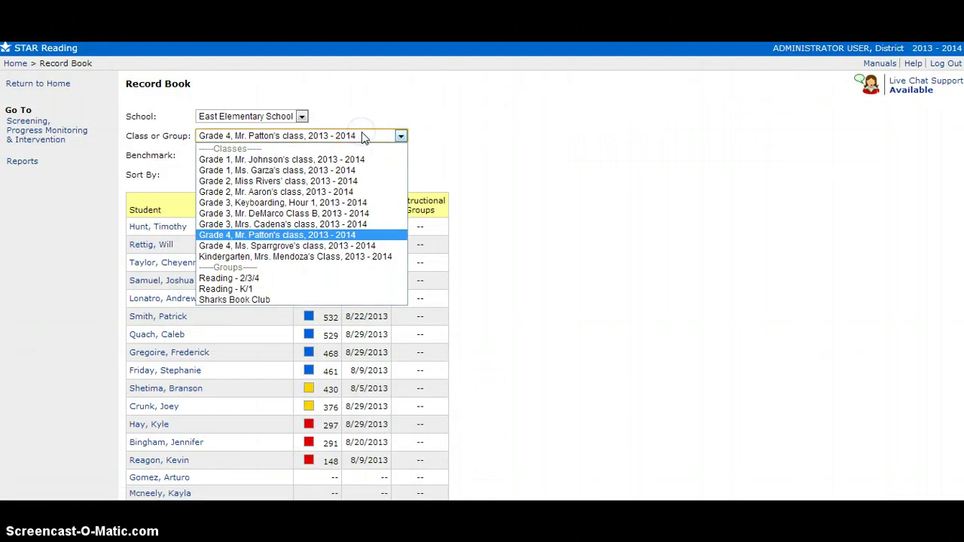
click(342, 235)
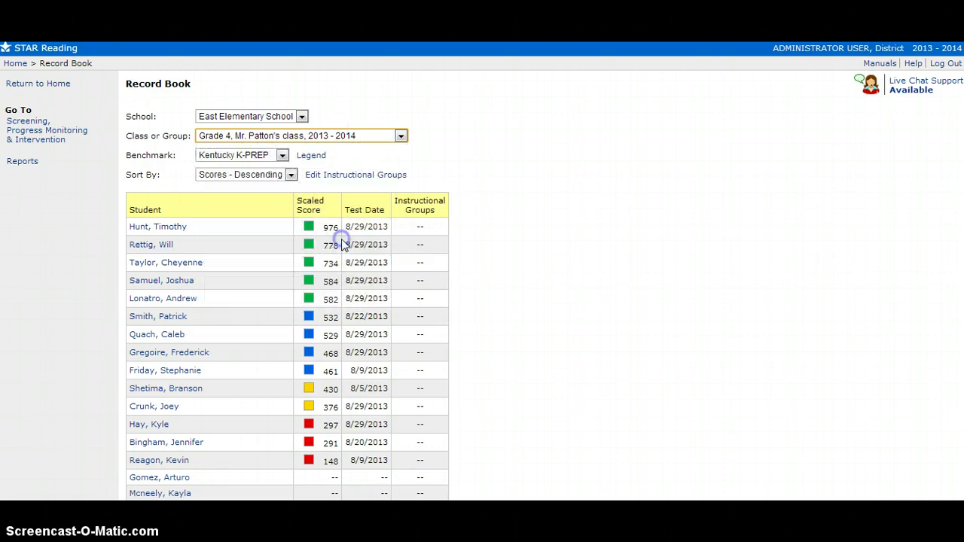
click(282, 155)
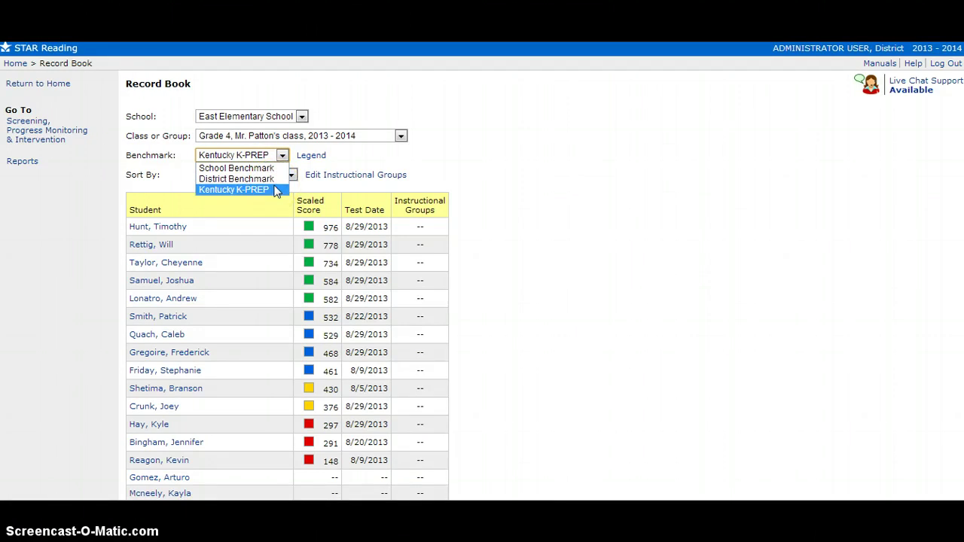
click(275, 190)
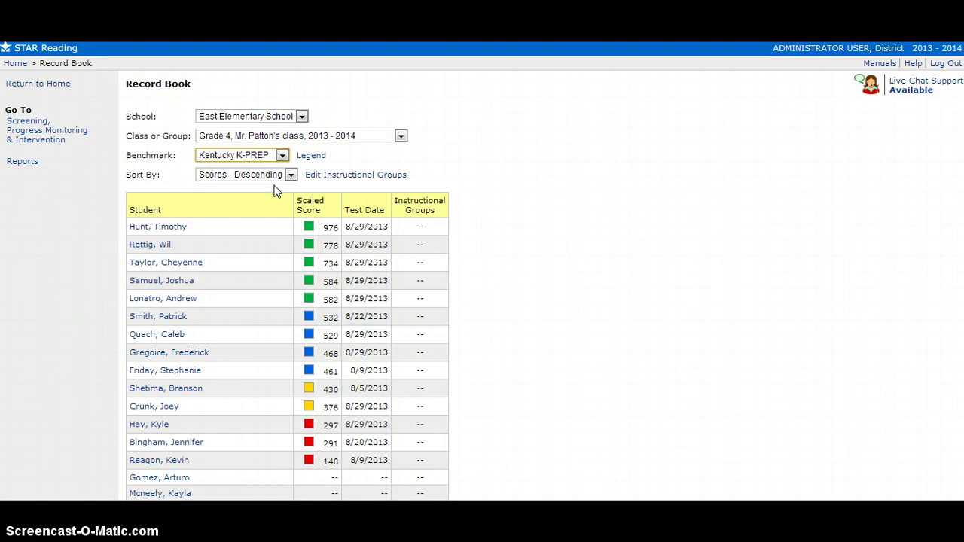
click(290, 176)
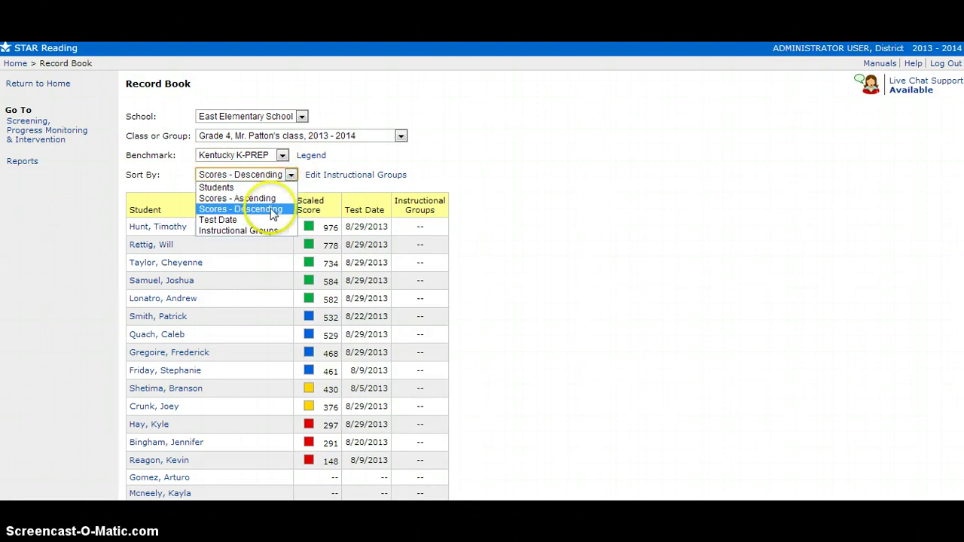
click(273, 213)
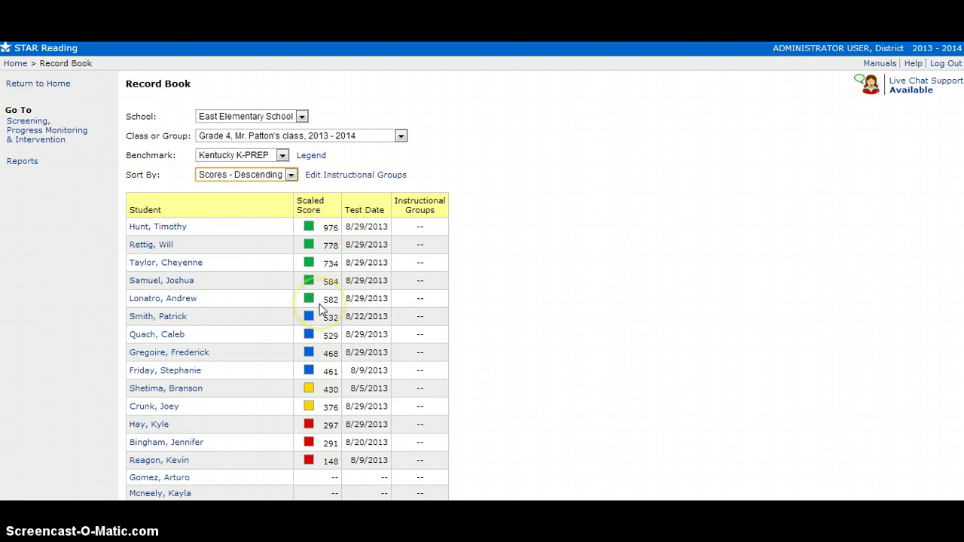
click(333, 218)
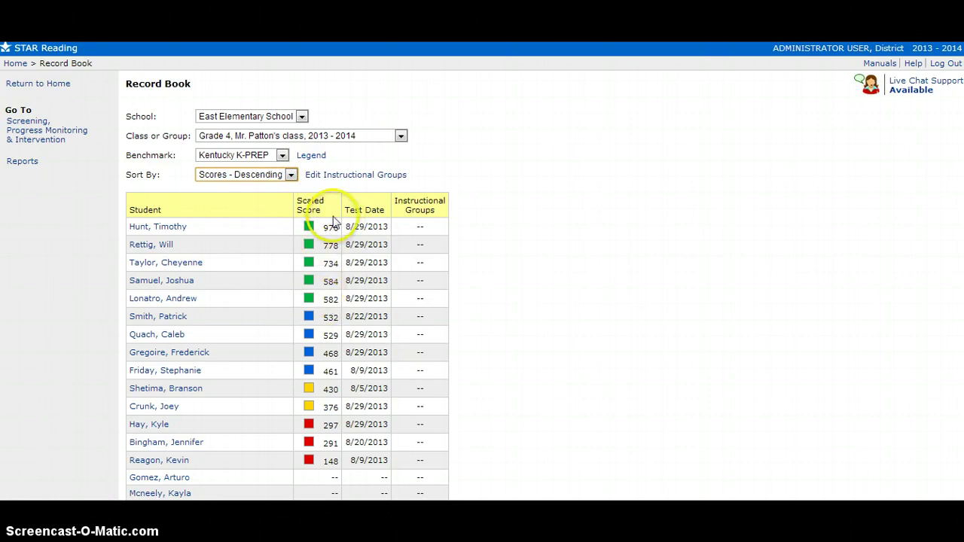
Start editing the class's instructional groups and set the number of groups to 10.
click(358, 180)
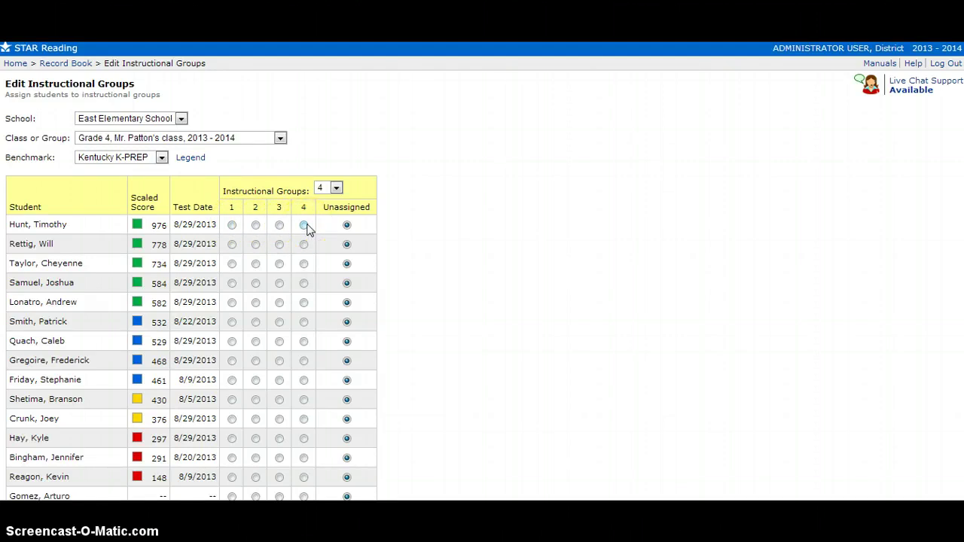
click(336, 188)
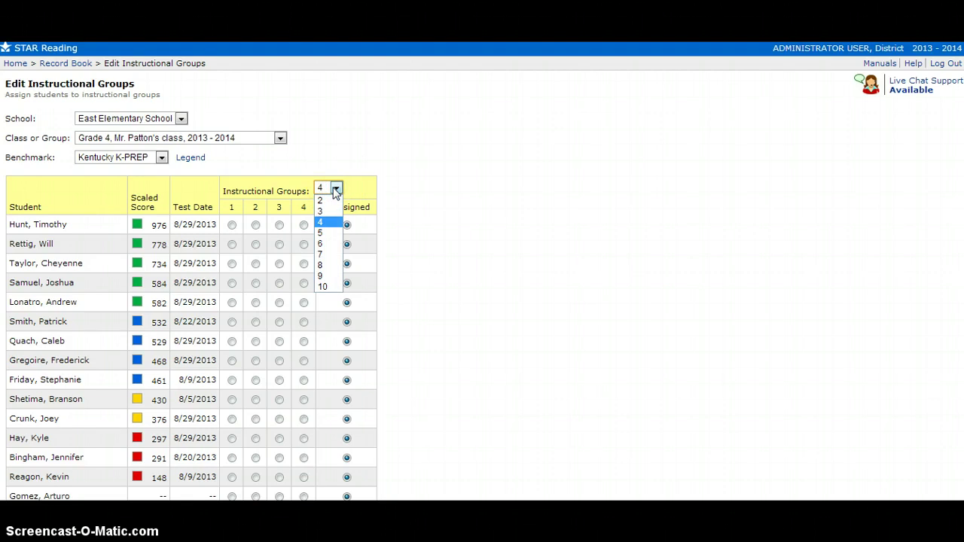
drag(336, 192, 332, 292)
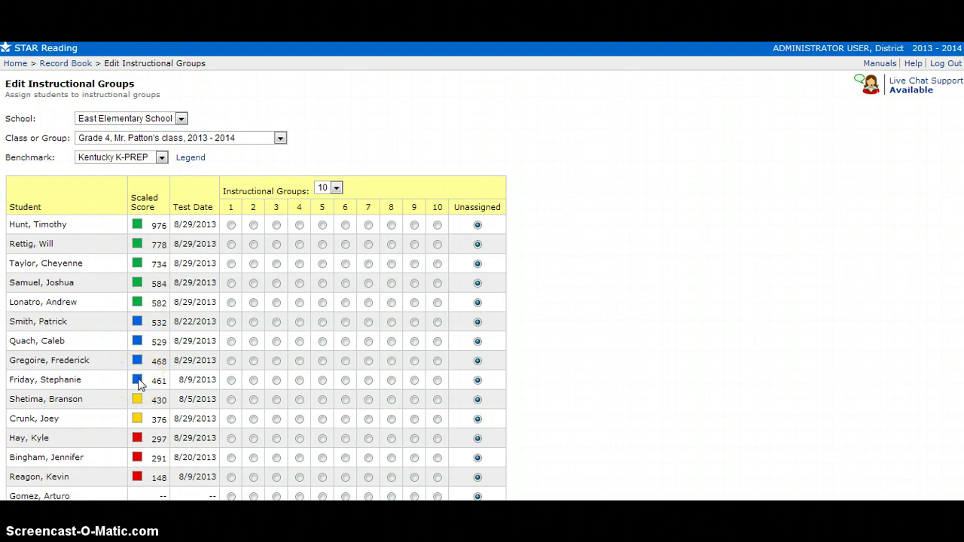
Assign the scored students from highest down: one to group 1, two to 2, four to 3, three to 4, three to 5, one to 6; save.
click(230, 225)
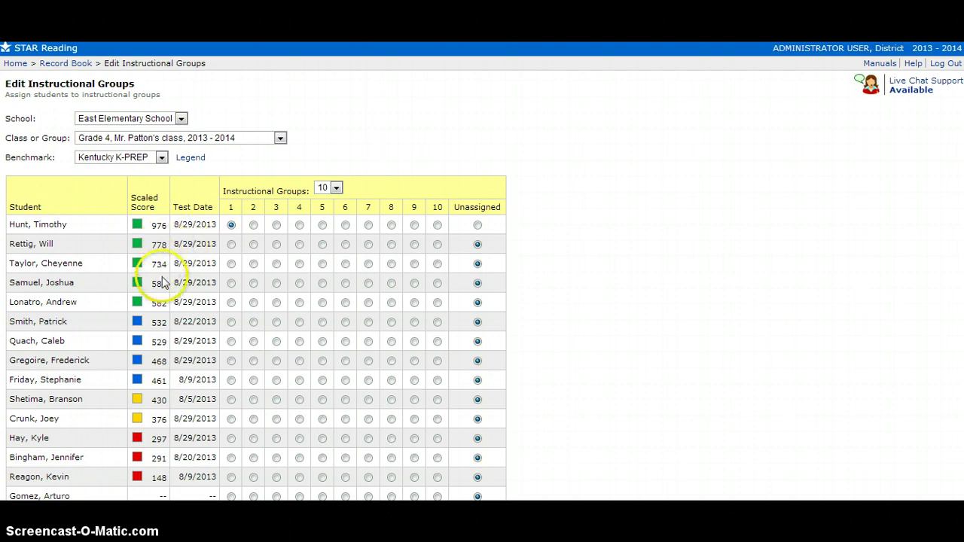
click(254, 245)
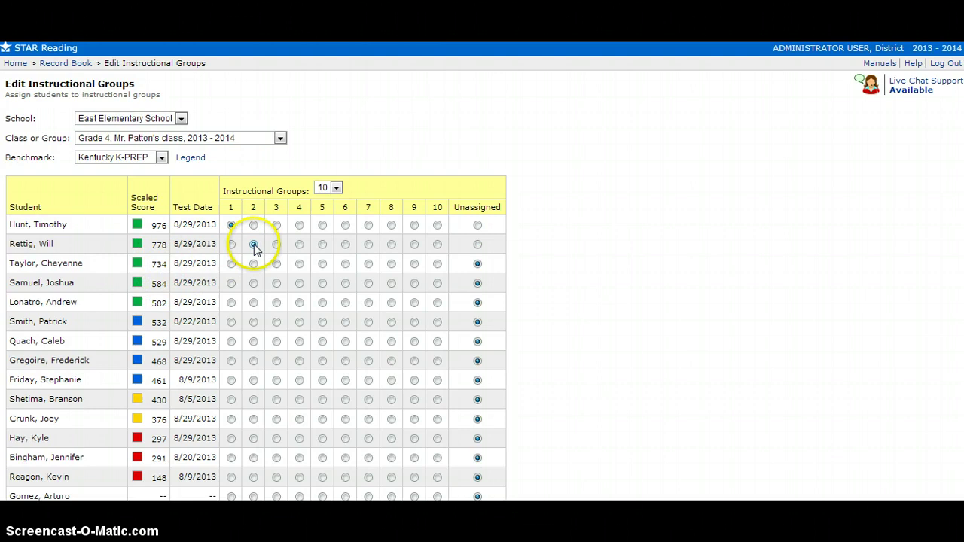
click(254, 264)
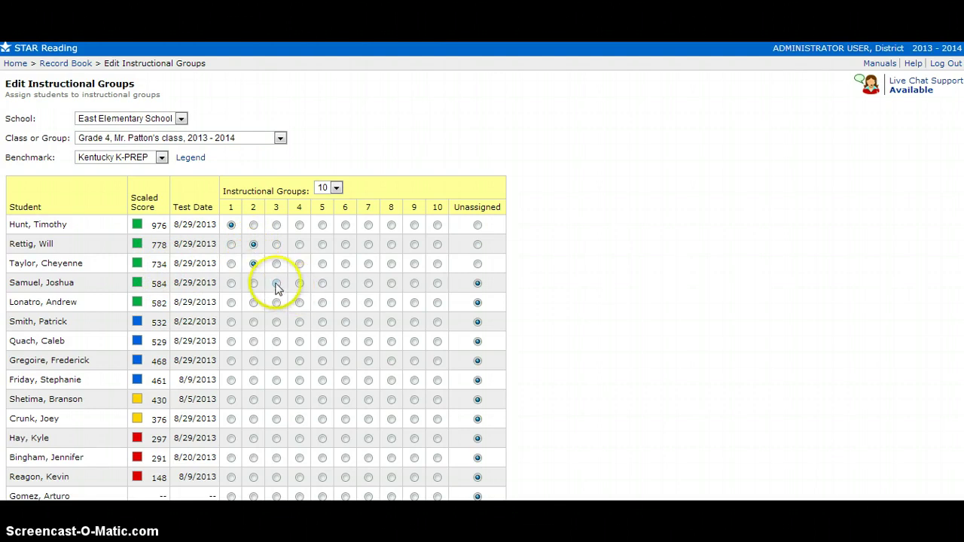
click(277, 284)
click(276, 302)
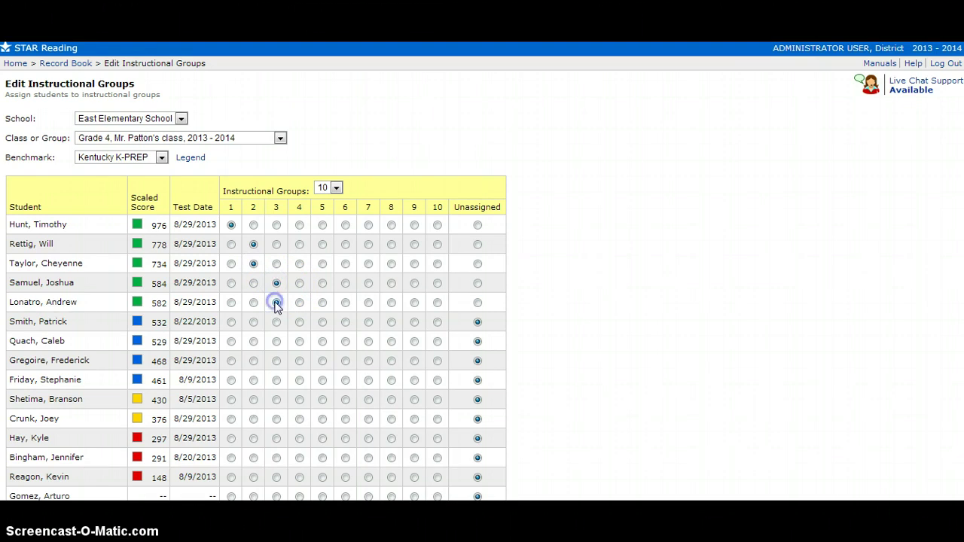
click(276, 322)
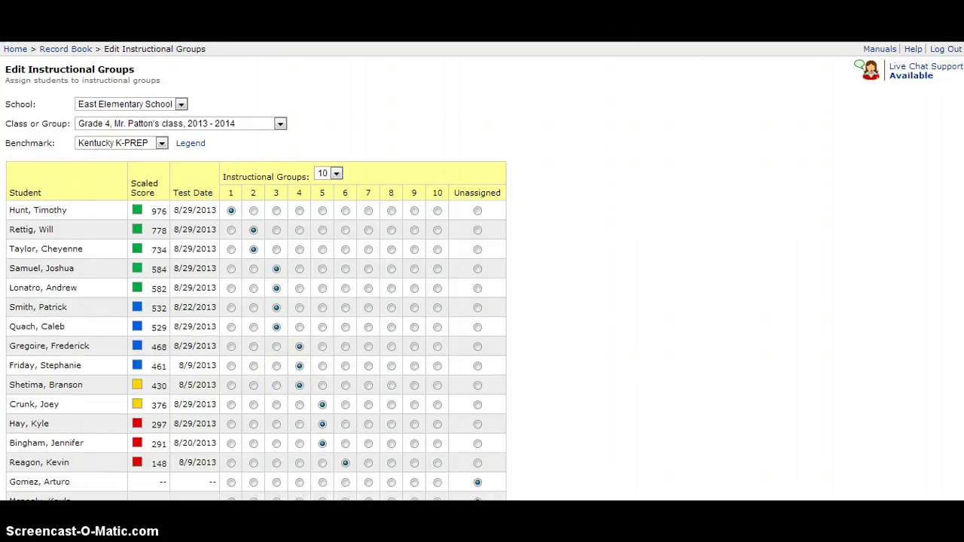
scroll(283, 334, down, 3)
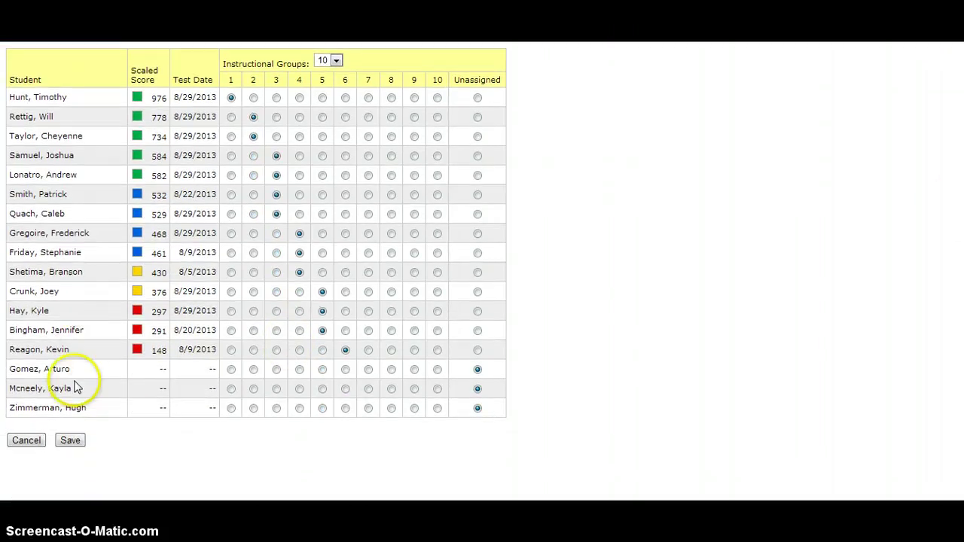
click(70, 443)
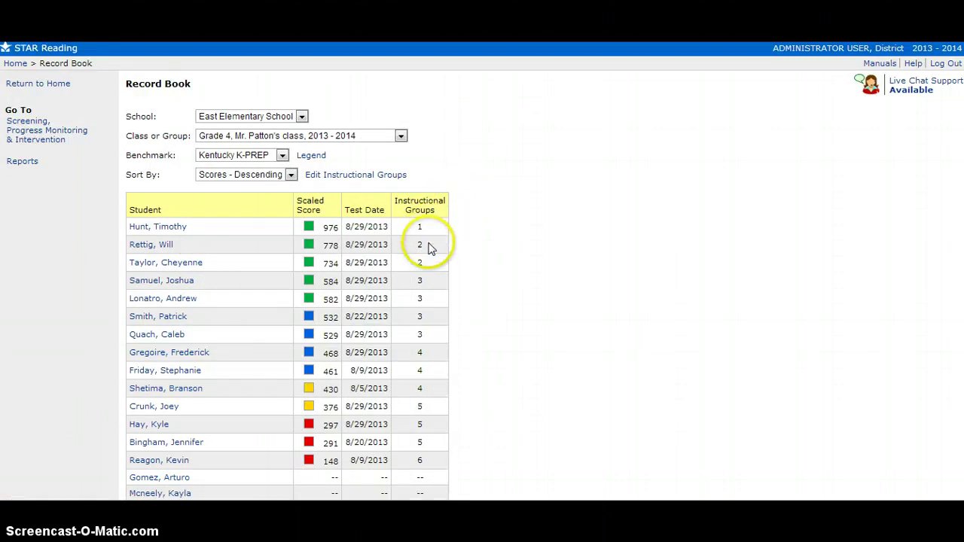
Sort the record book by Instructional Groups.
click(291, 175)
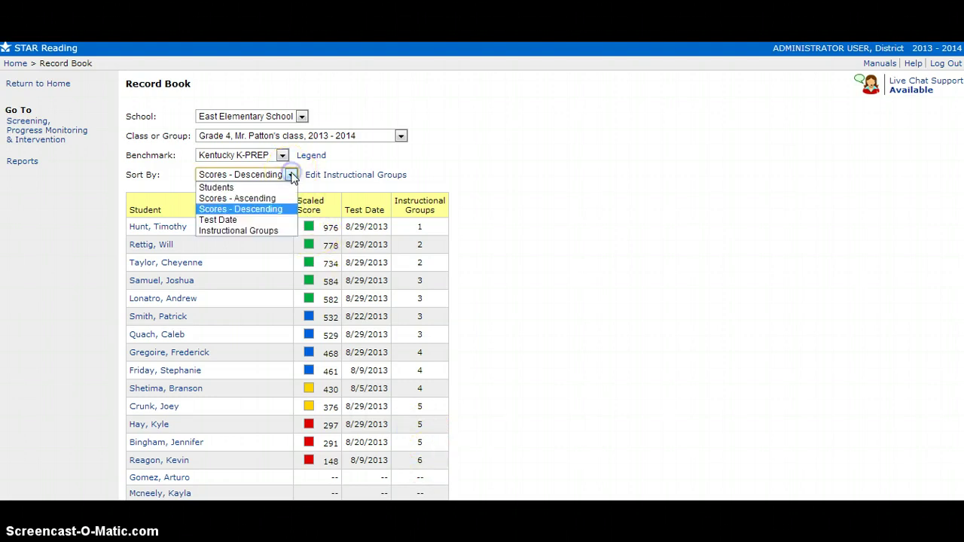
click(283, 231)
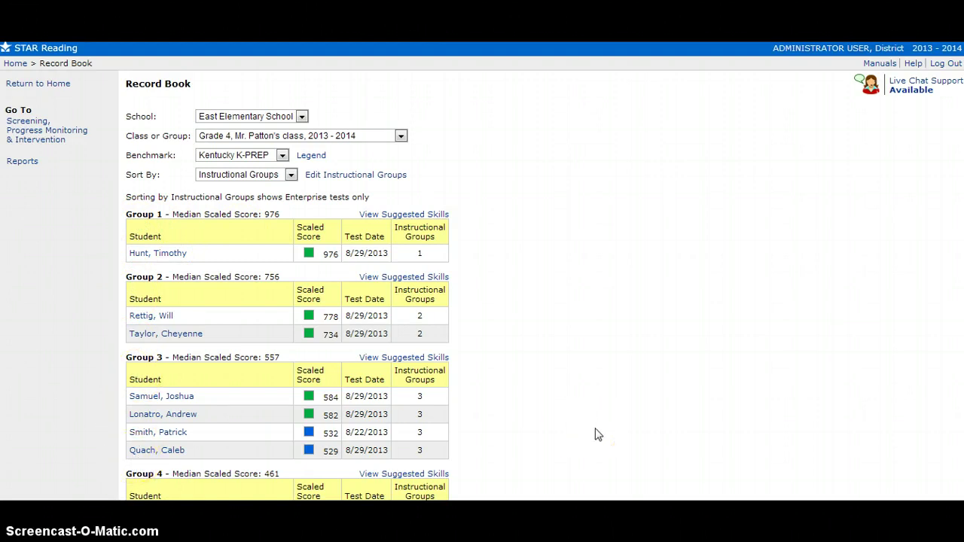
click(491, 303)
click(482, 309)
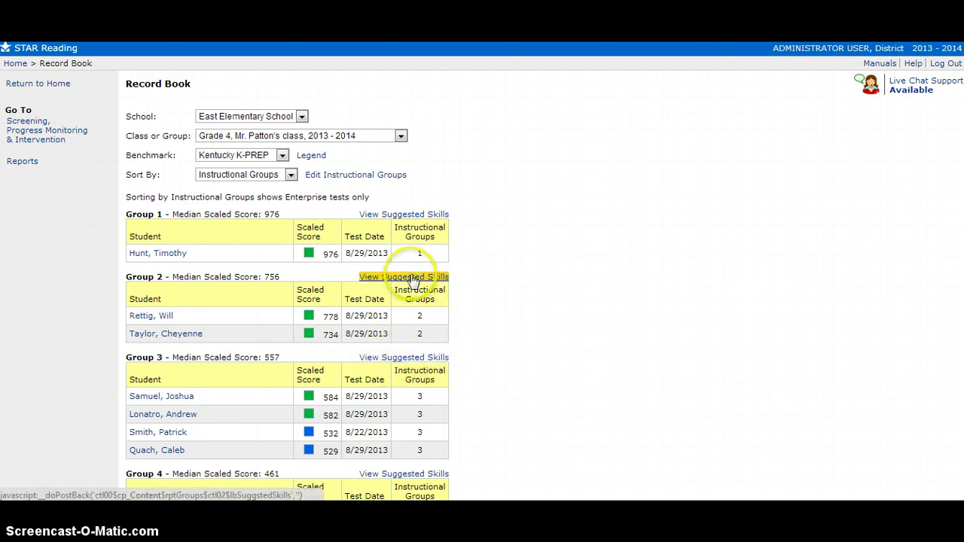
View Group 3's suggested skills and browse Reading: Literature from Craft and Structure through Range of Reading and Level of Text Complexity.
click(405, 358)
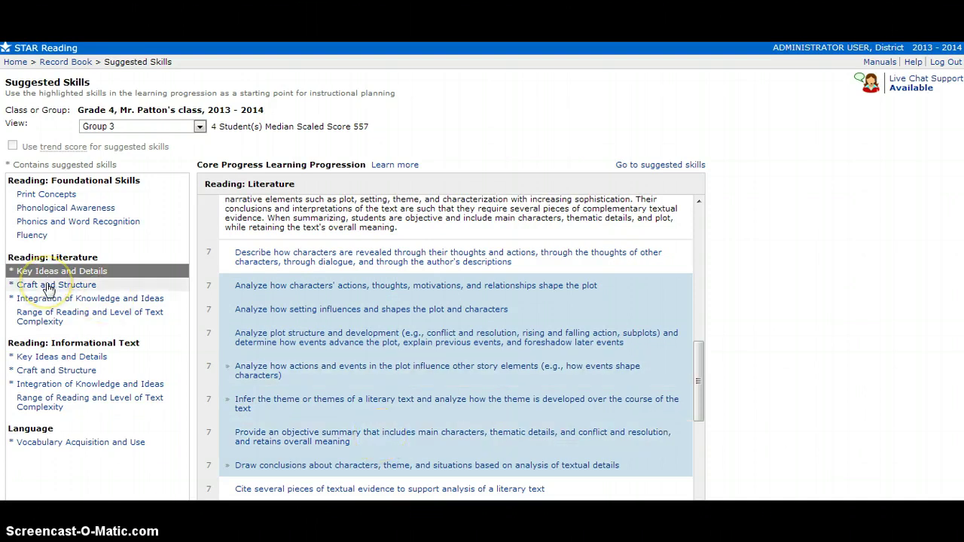
click(48, 287)
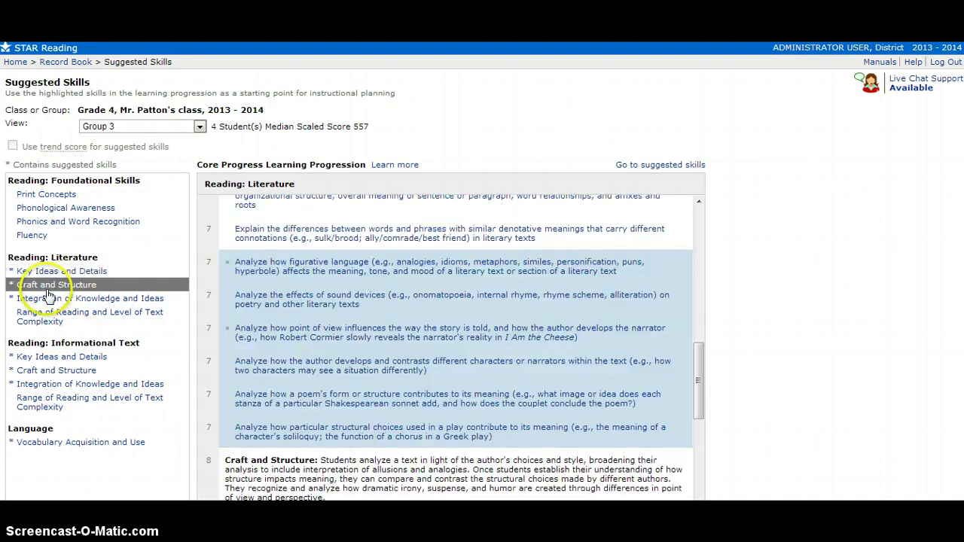
click(47, 300)
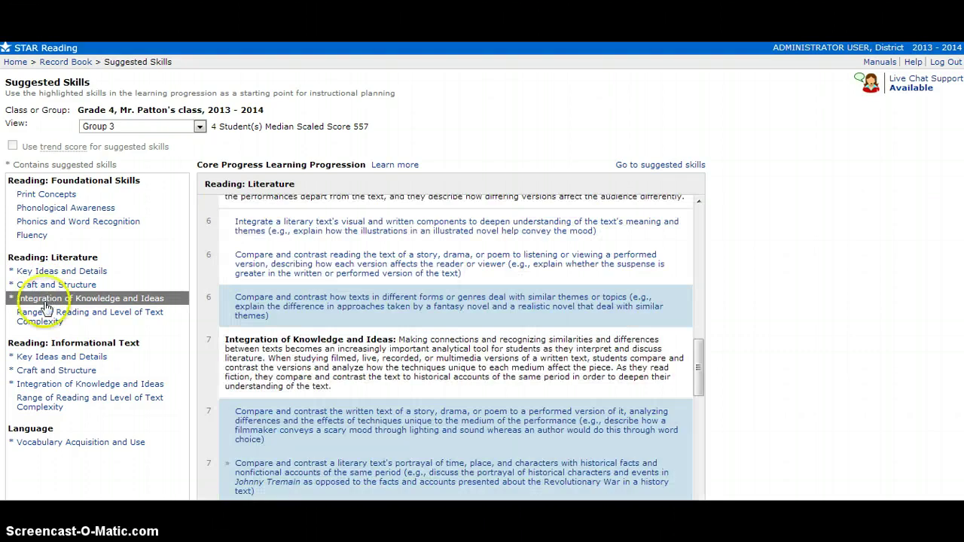
click(46, 315)
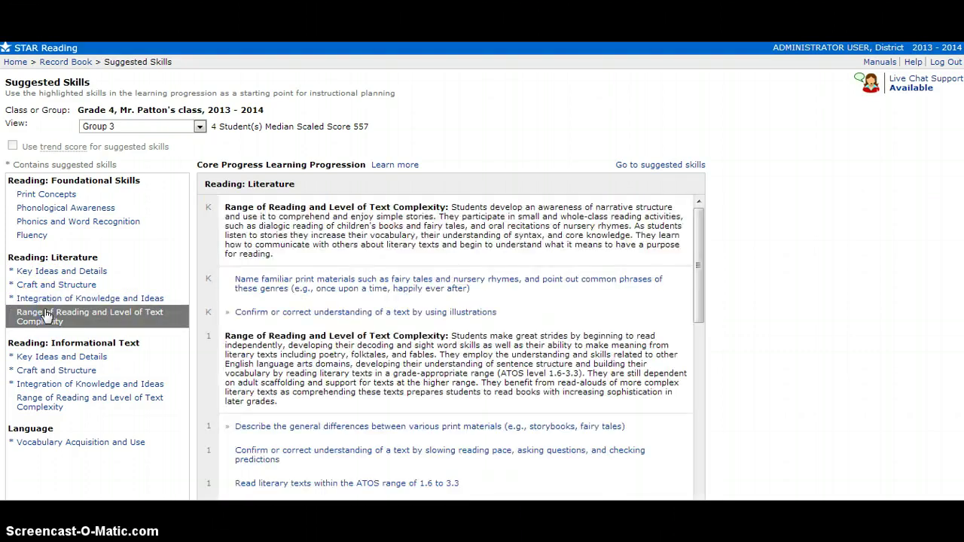
Under Informational Text Key Ideas and Details, expand the grade 7 skill on determining central ideas and view its instructional resources.
click(52, 359)
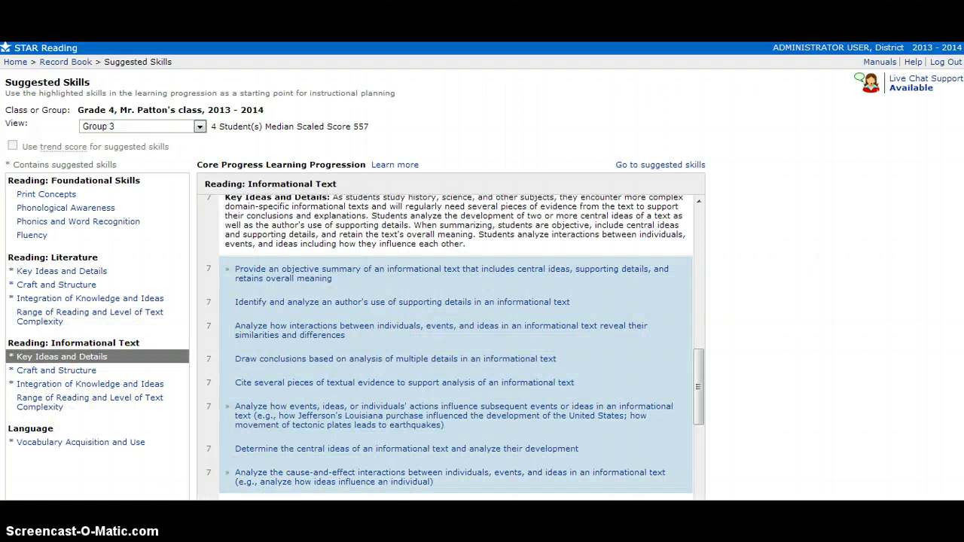
scroll(452, 448, down, 1)
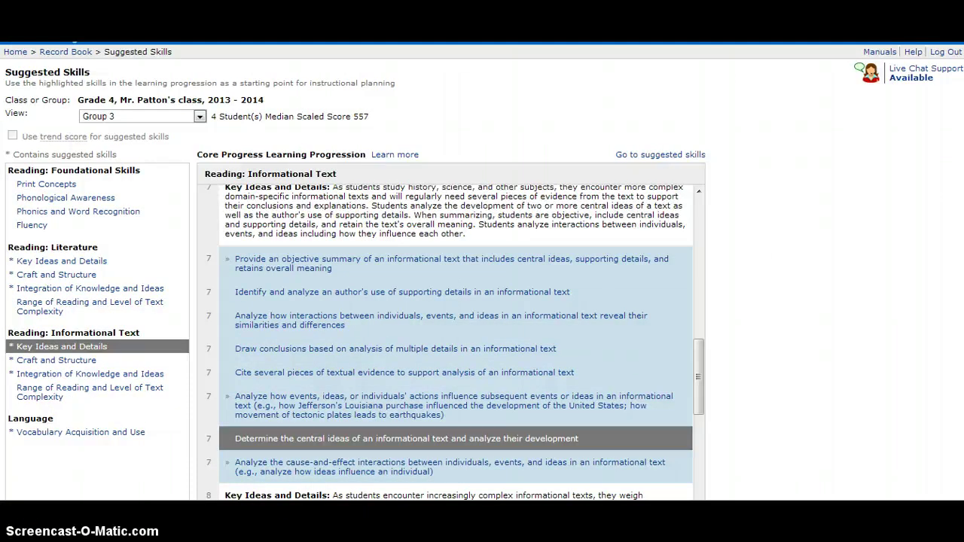
click(338, 444)
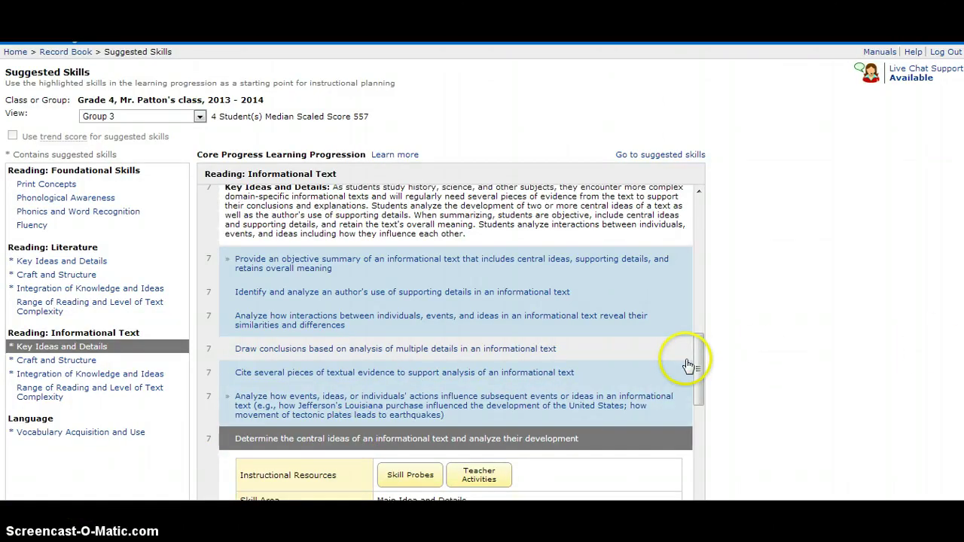
drag(697, 363, 696, 414)
click(285, 256)
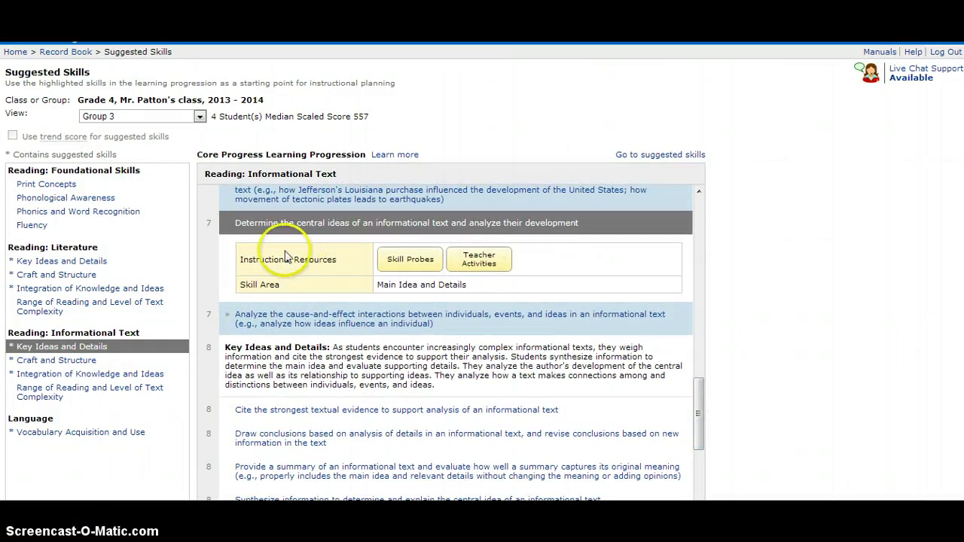